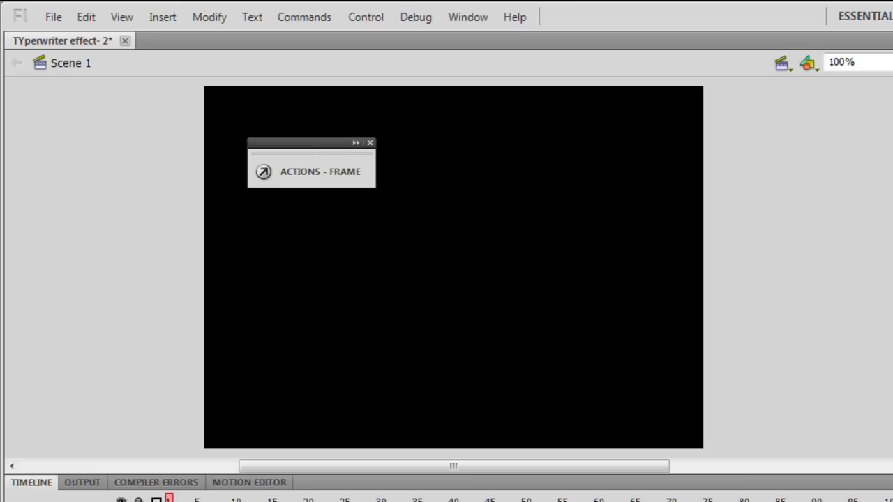
Step: Test the typewriter movie in the player, then close the test window
drag(697, 349, 743, 337)
key(ctrl+Return)
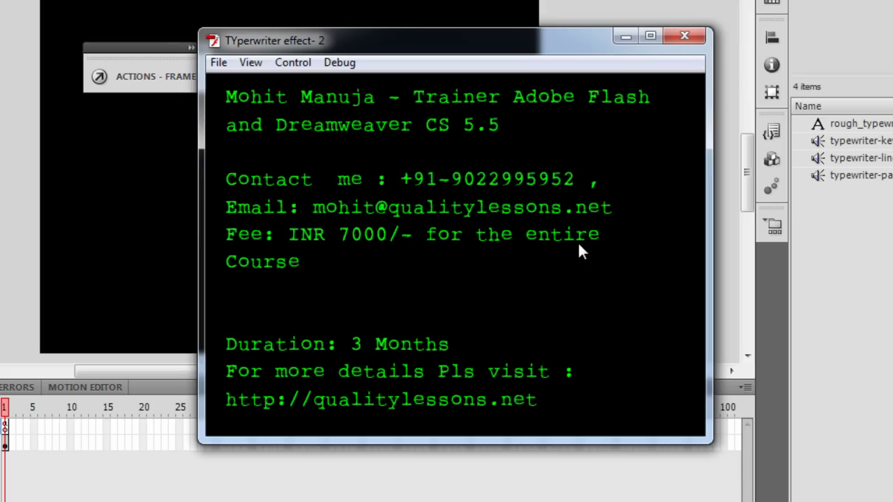
click(686, 36)
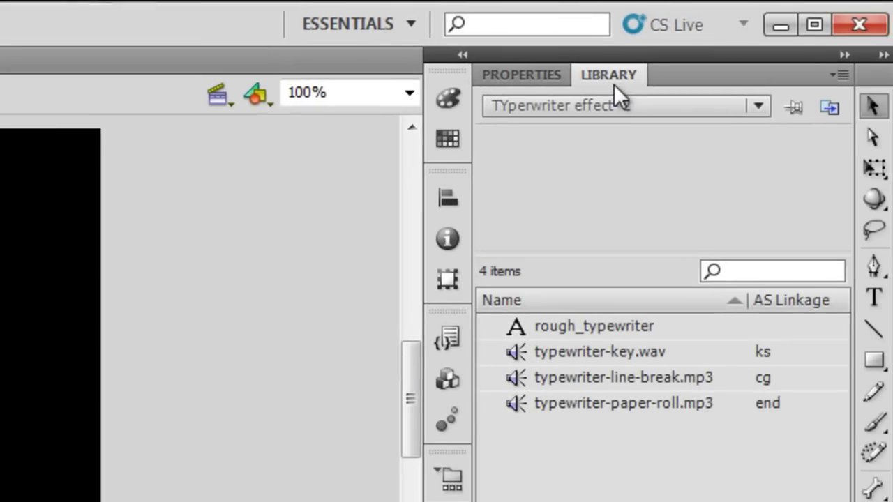
Step: Preview the typewriter-key.wav, typewriter-line-break.mp3 and typewriter-paper-roll.mp3 sounds in the library
click(632, 329)
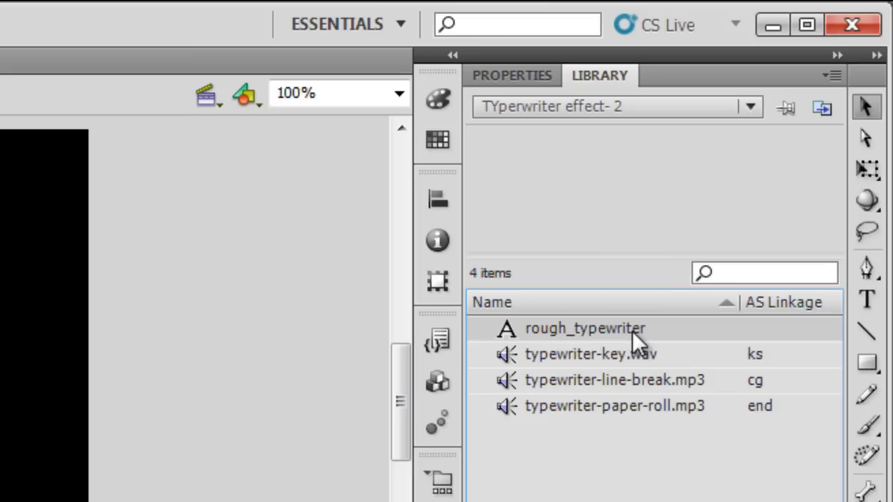
click(624, 349)
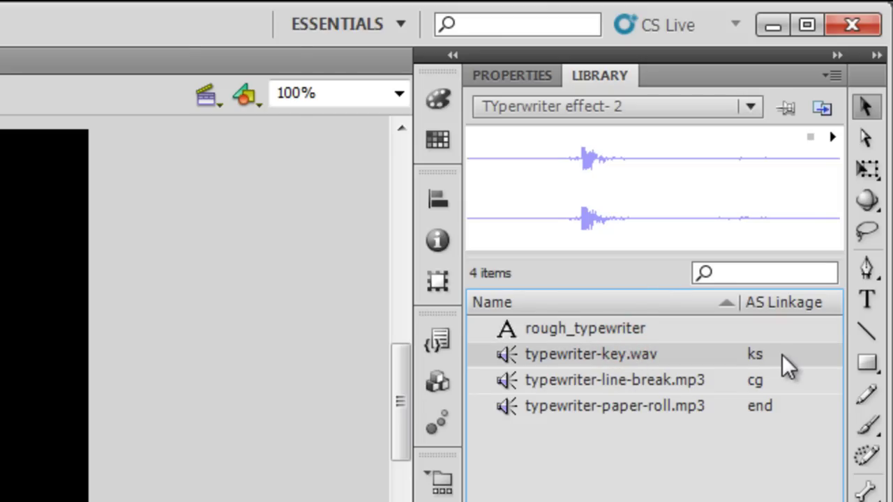
click(832, 138)
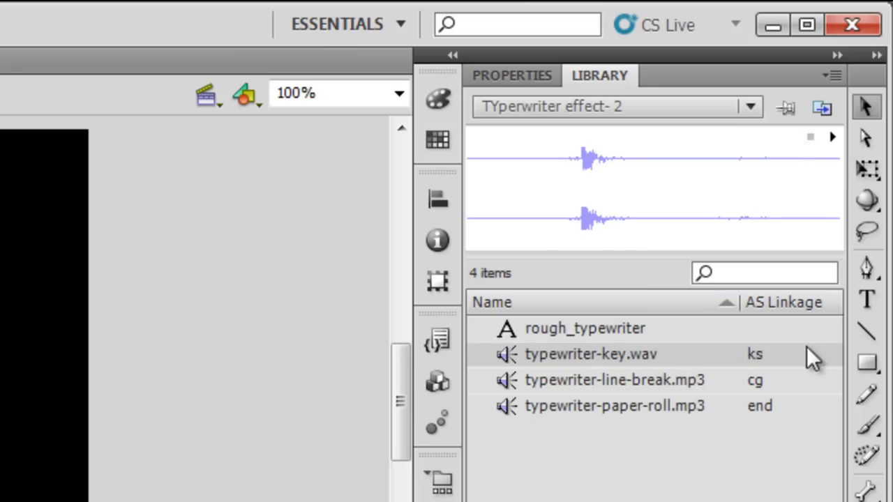
click(623, 381)
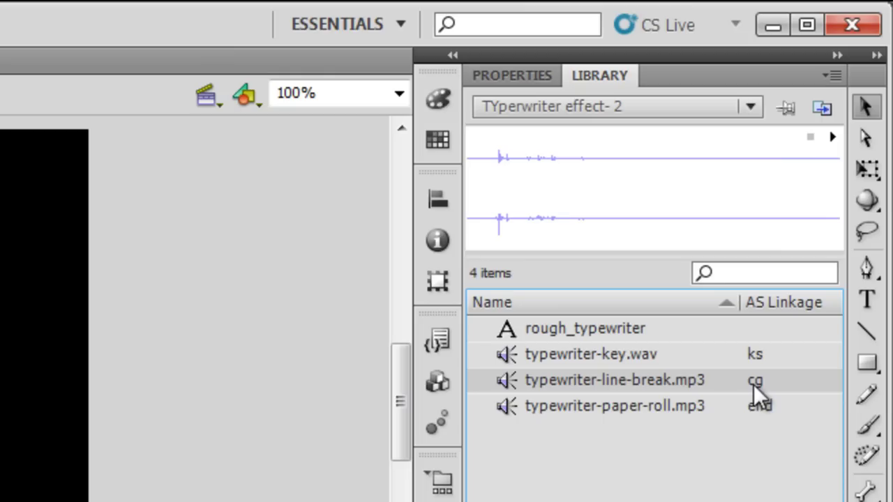
click(829, 138)
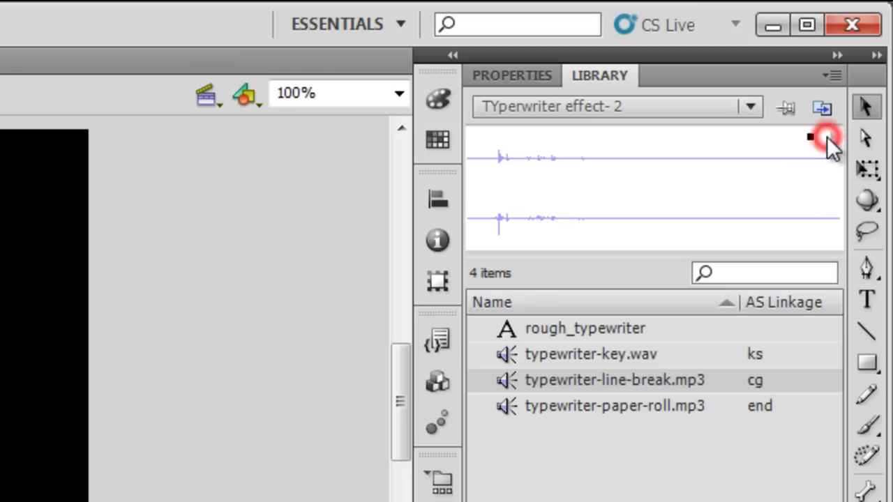
click(635, 409)
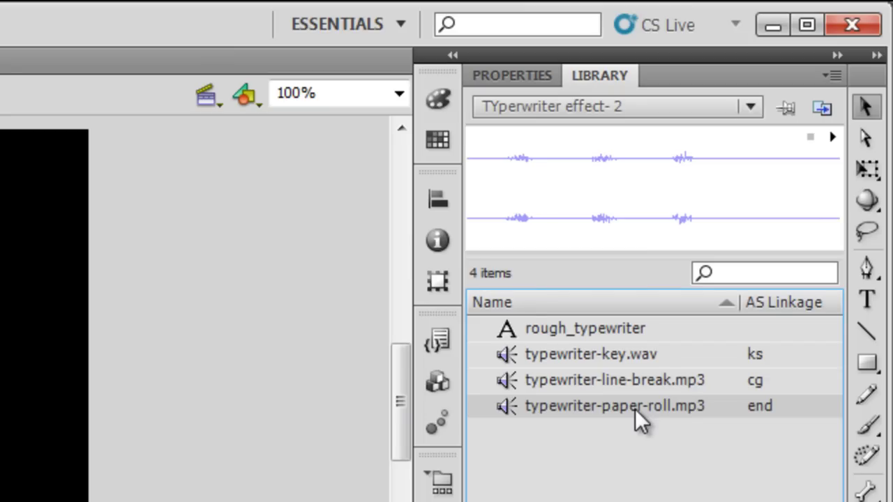
click(832, 137)
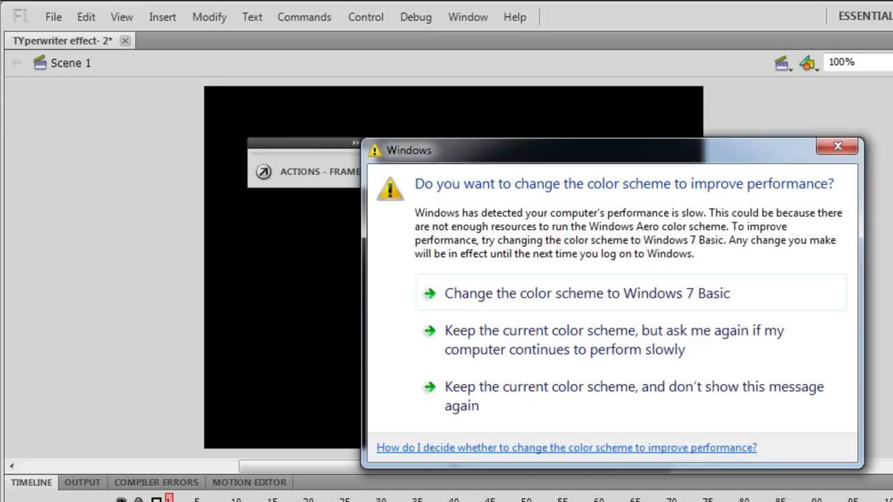
Step: Keep the current Windows colour scheme and stop the message from showing again
click(804, 391)
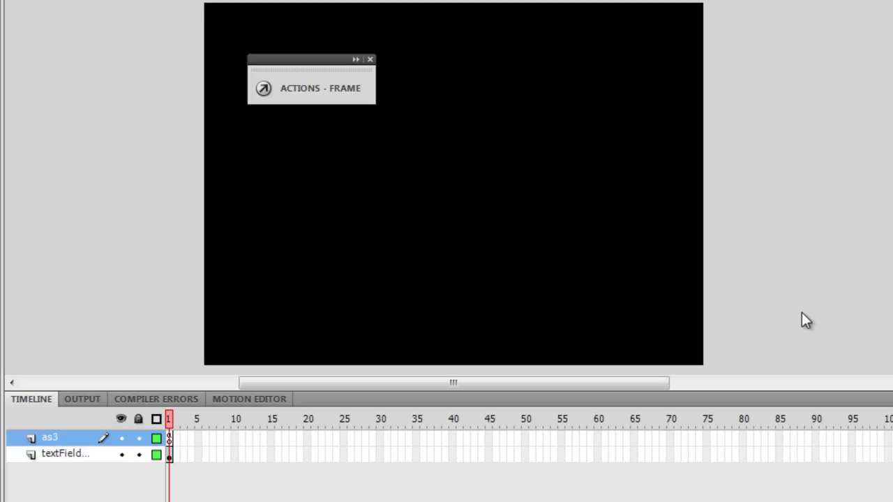
Step: Check the three library sounds, then view the 550 × 400, 24 fps, ActionScript 3.0 document properties
drag(285, 74, 792, 140)
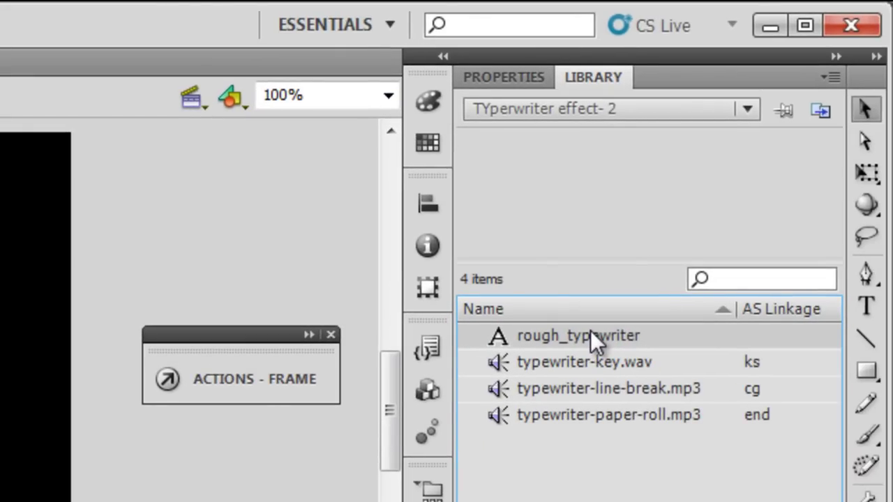
click(602, 361)
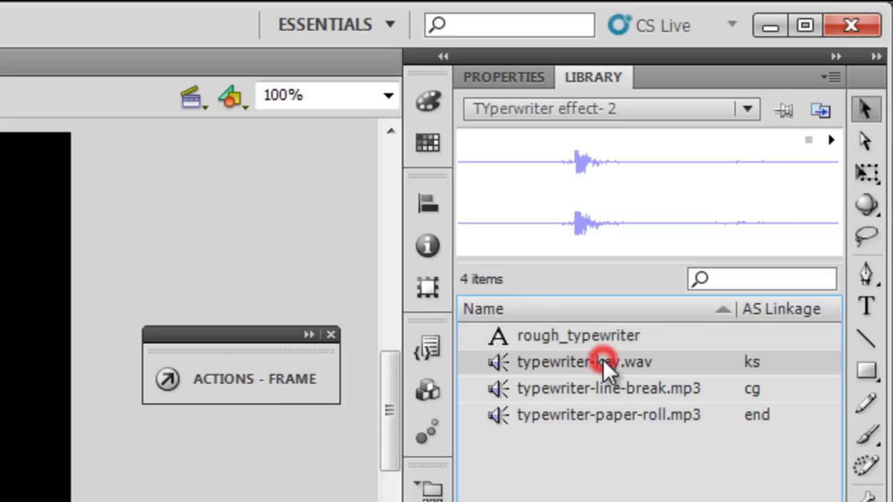
click(607, 386)
click(610, 414)
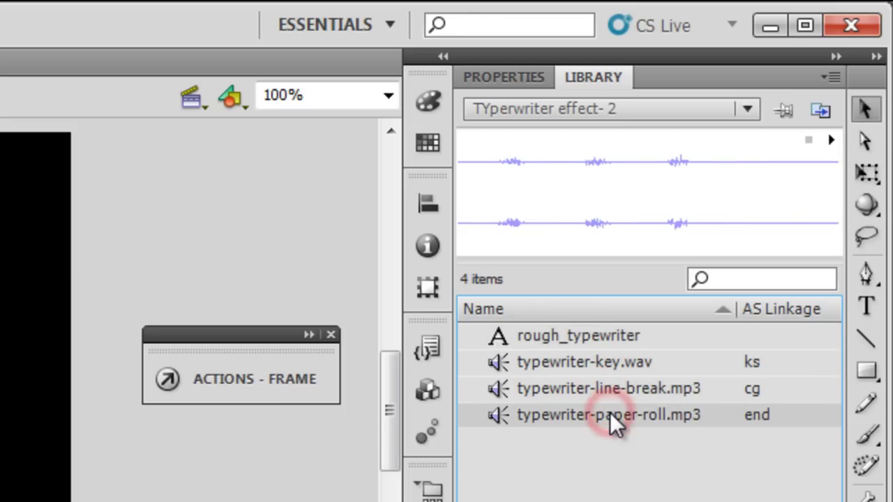
click(609, 358)
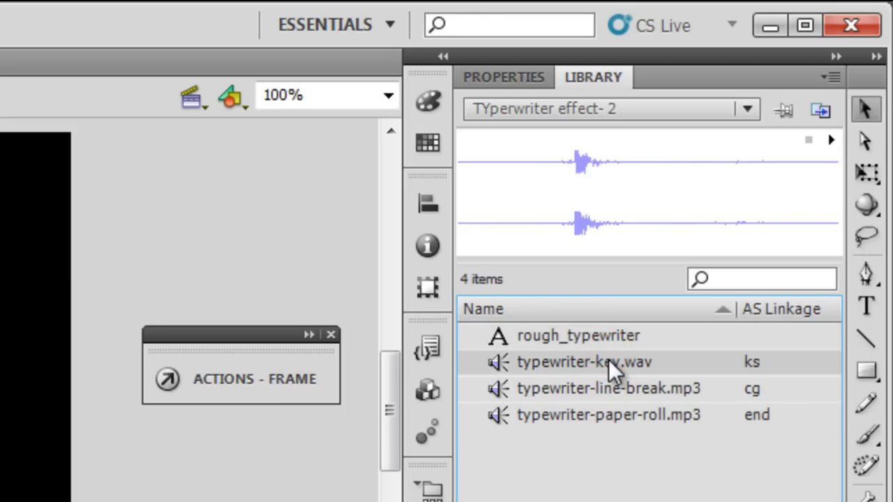
click(503, 77)
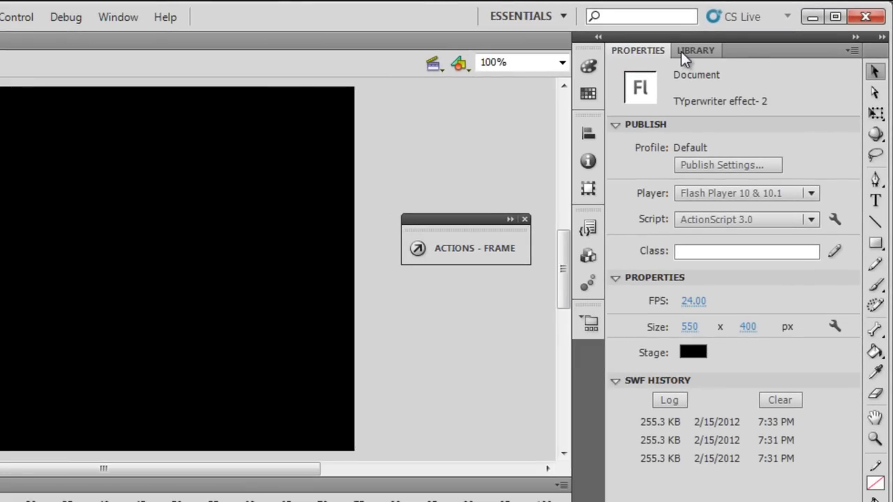
Step: Open Font Embedding for the mytext stage field's Rough_Typewriter font with all 318 glyphs
click(134, 248)
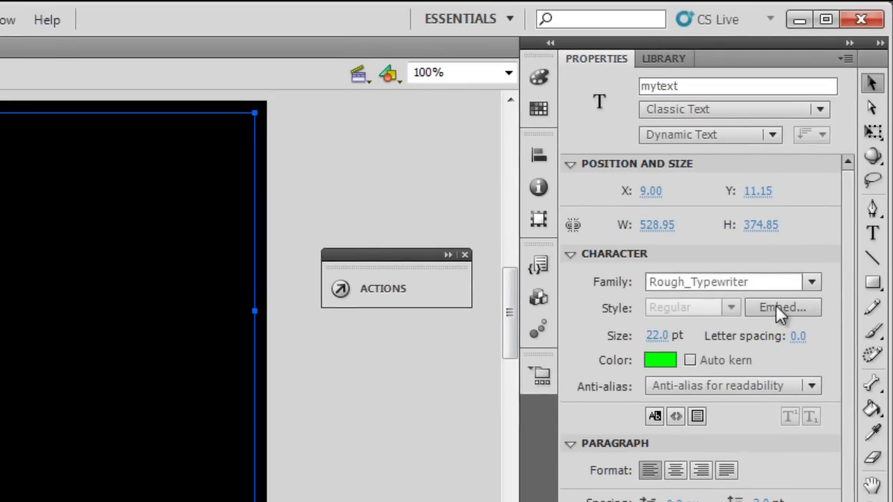
click(780, 309)
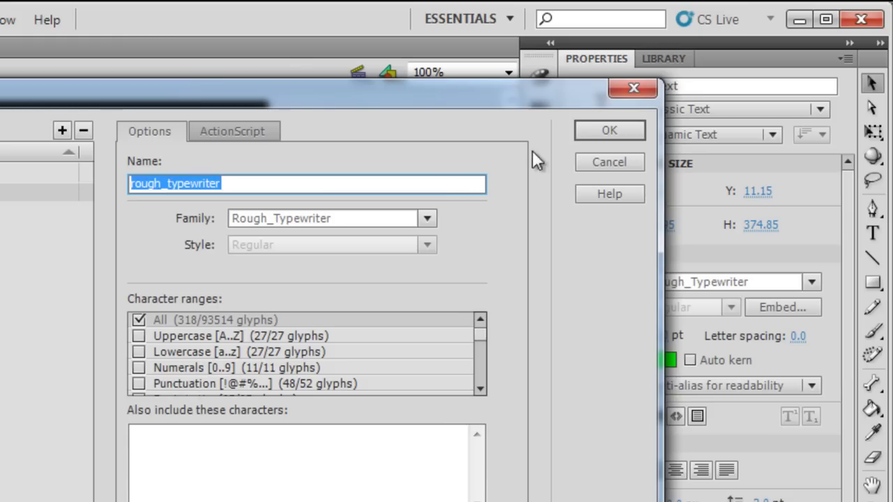
Step: Confirm embedding Rough_Typewriter for the green 22 pt dynamic multiline mytext field
click(591, 128)
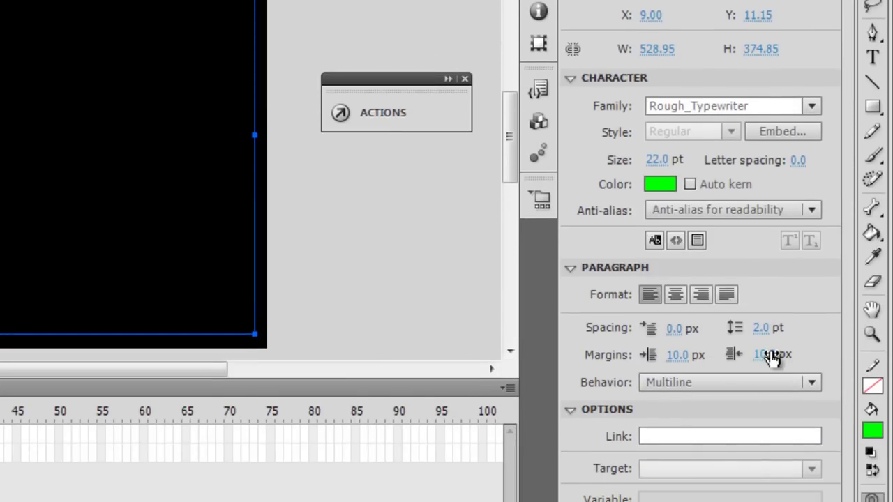
click(671, 376)
click(672, 377)
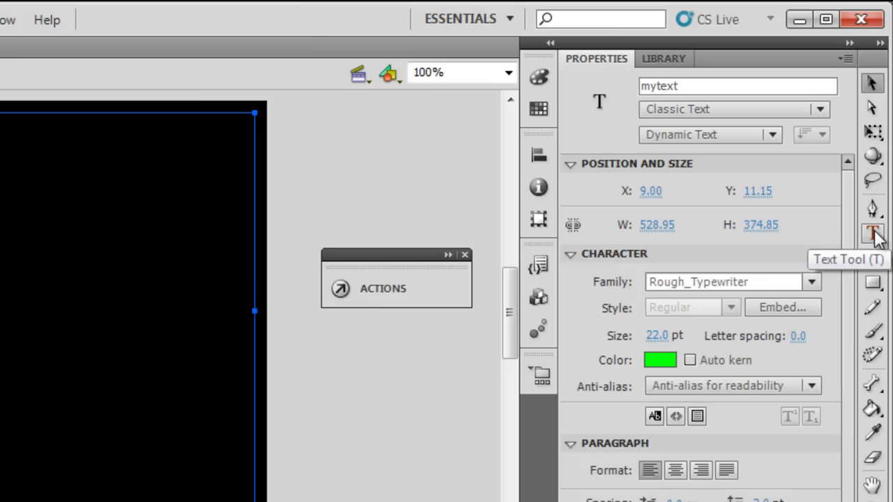
click(669, 105)
click(668, 105)
click(672, 134)
click(672, 135)
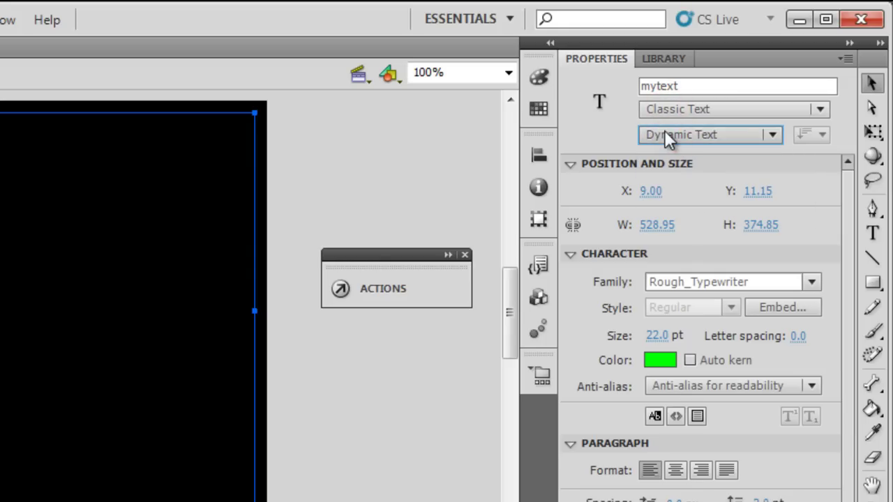
drag(688, 86, 572, 88)
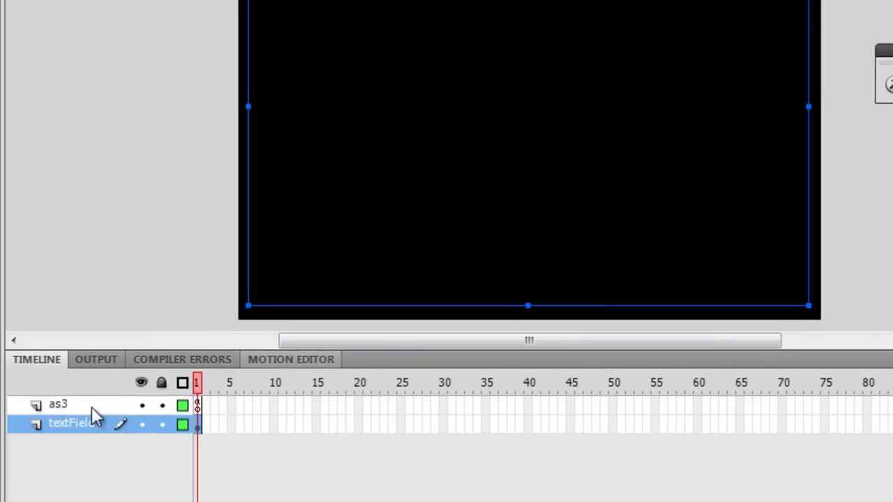
Step: Check the as3 and textField layers, then bring up the options for frame 1 of the as3 layer
click(92, 407)
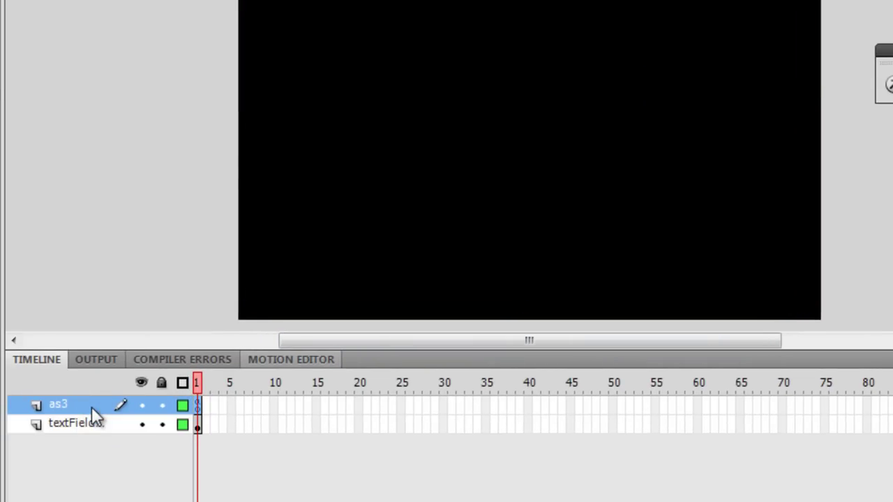
click(95, 422)
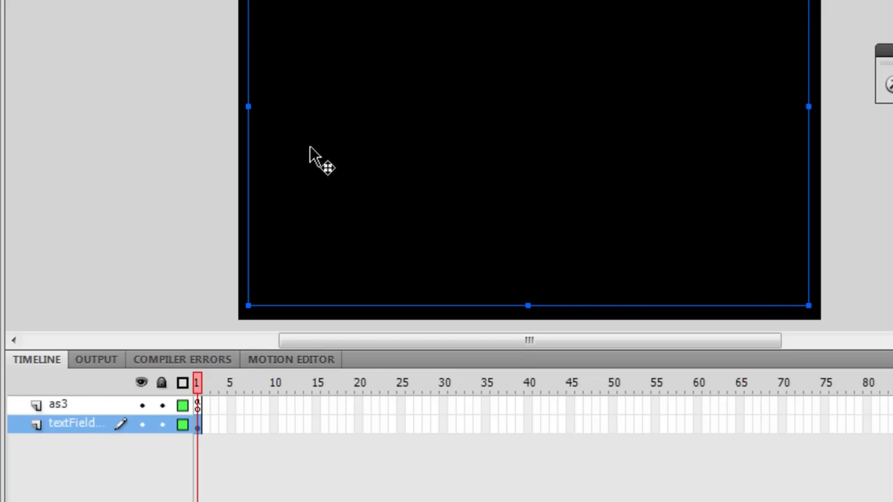
right_click(198, 406)
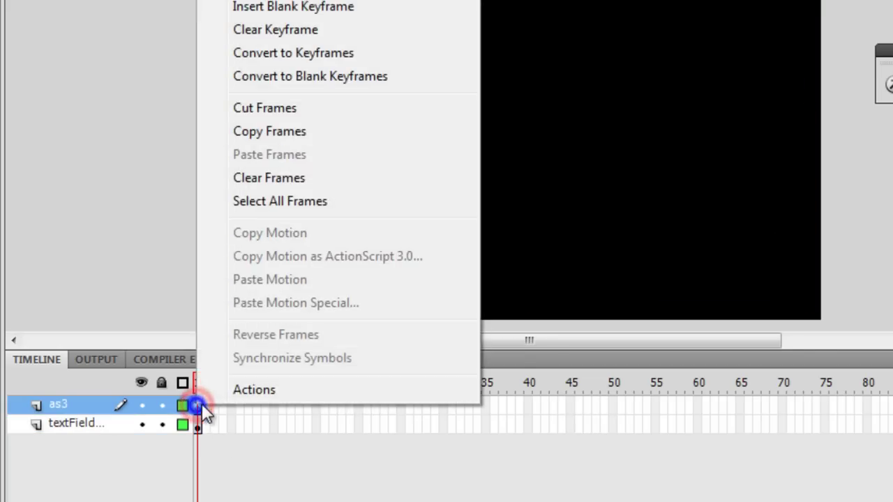